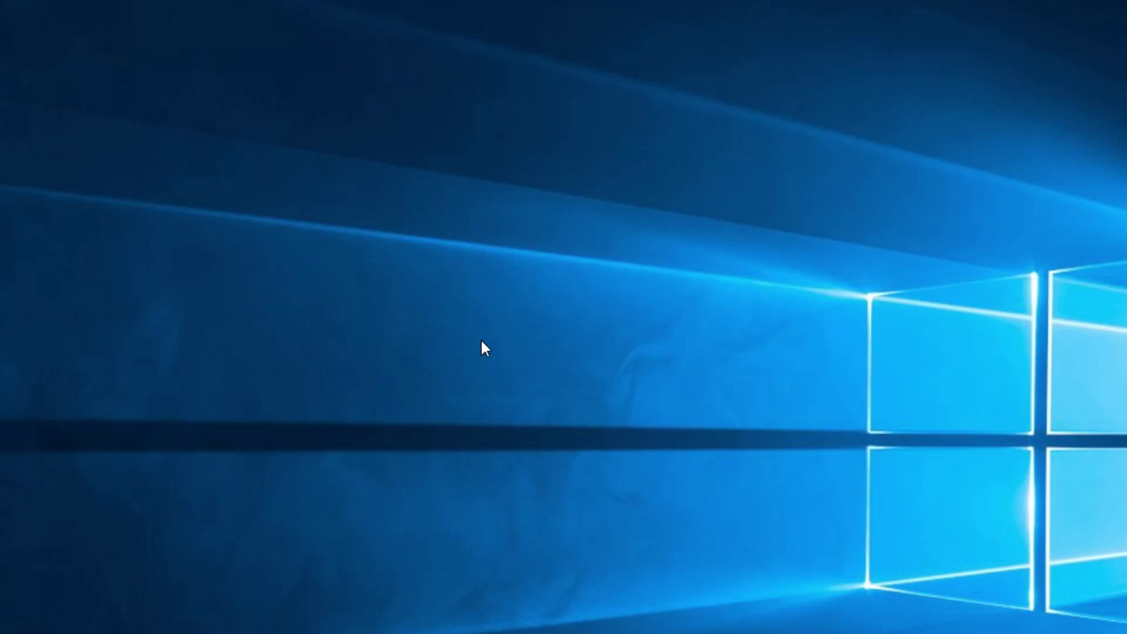
# - Create a folder on the desktop with the default name New folder
pyautogui.rightClick(482, 340)
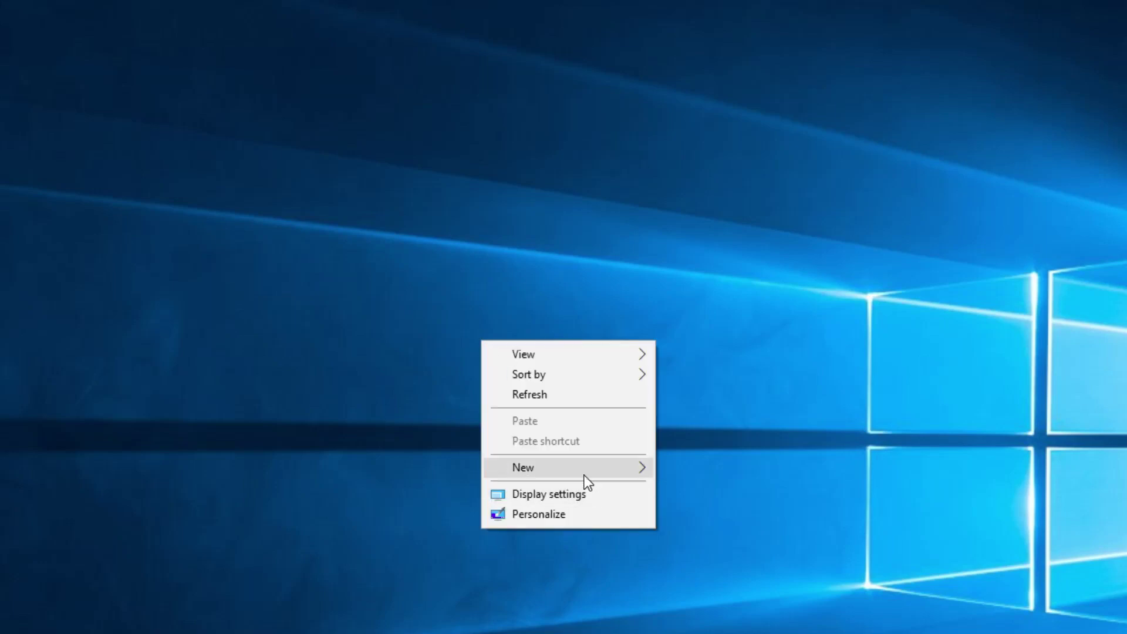
pyautogui.moveTo(537, 468)
pyautogui.click(692, 467)
pyautogui.press('Return')
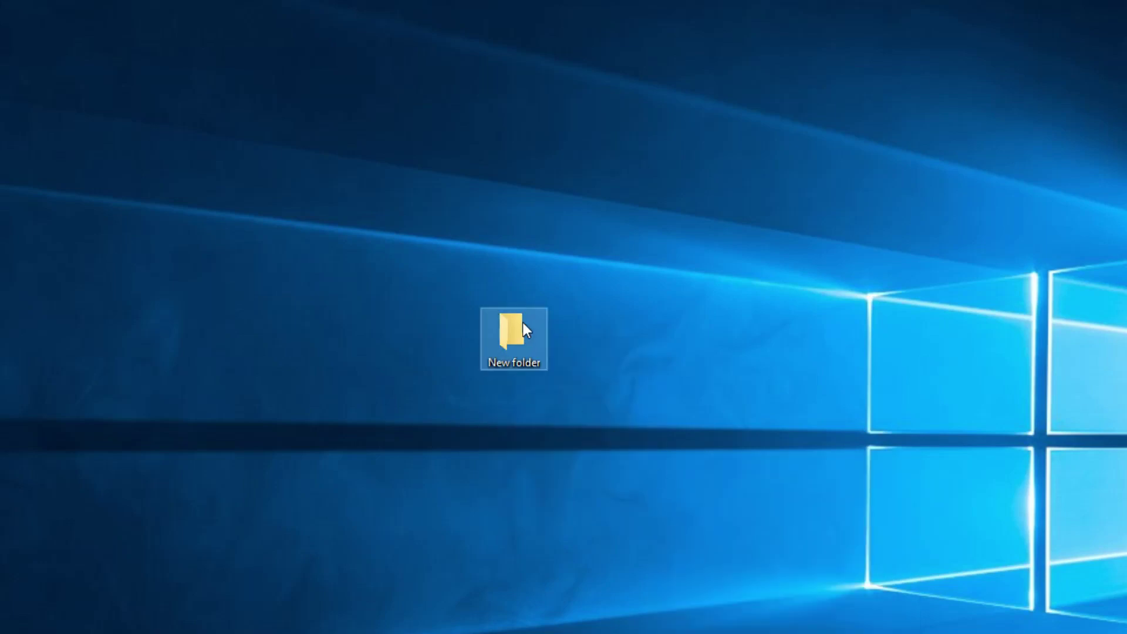
# - Add a new text document inside New folder and close the folder window
pyautogui.doubleClick(522, 323)
pyautogui.rightClick(523, 325)
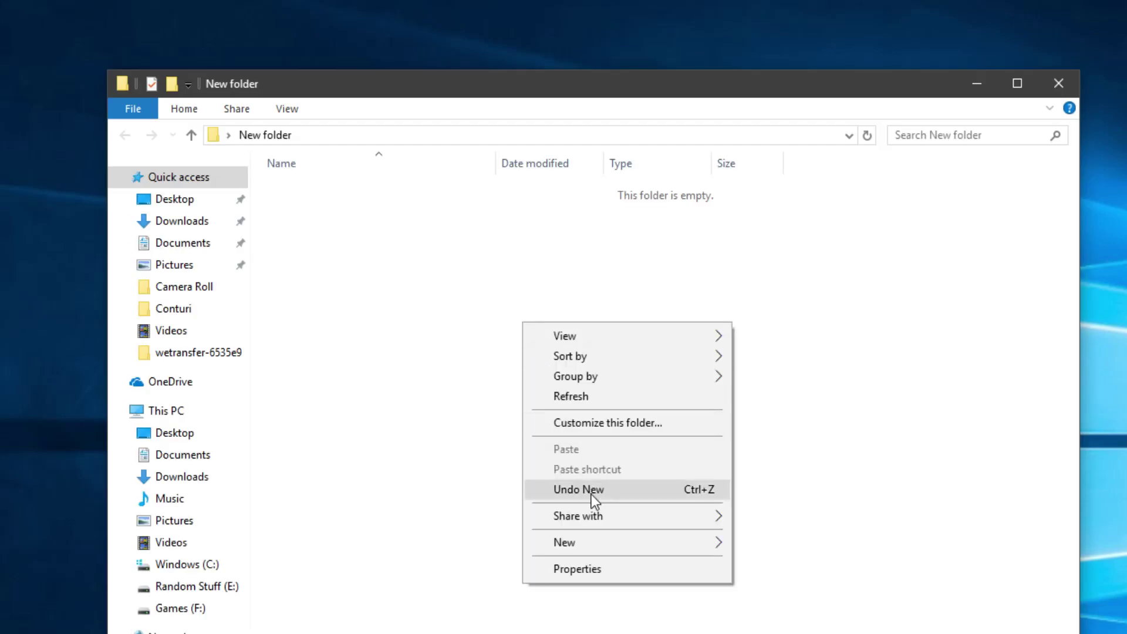
pyautogui.moveTo(626, 542)
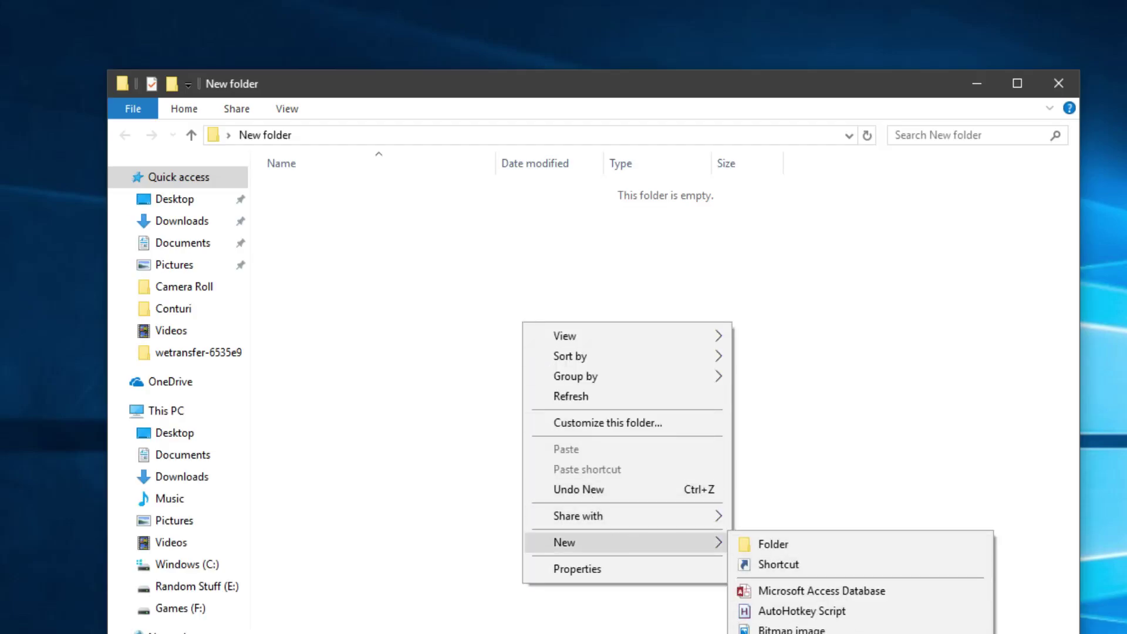
pyautogui.click(792, 631)
pyautogui.click(735, 428)
pyautogui.click(1060, 82)
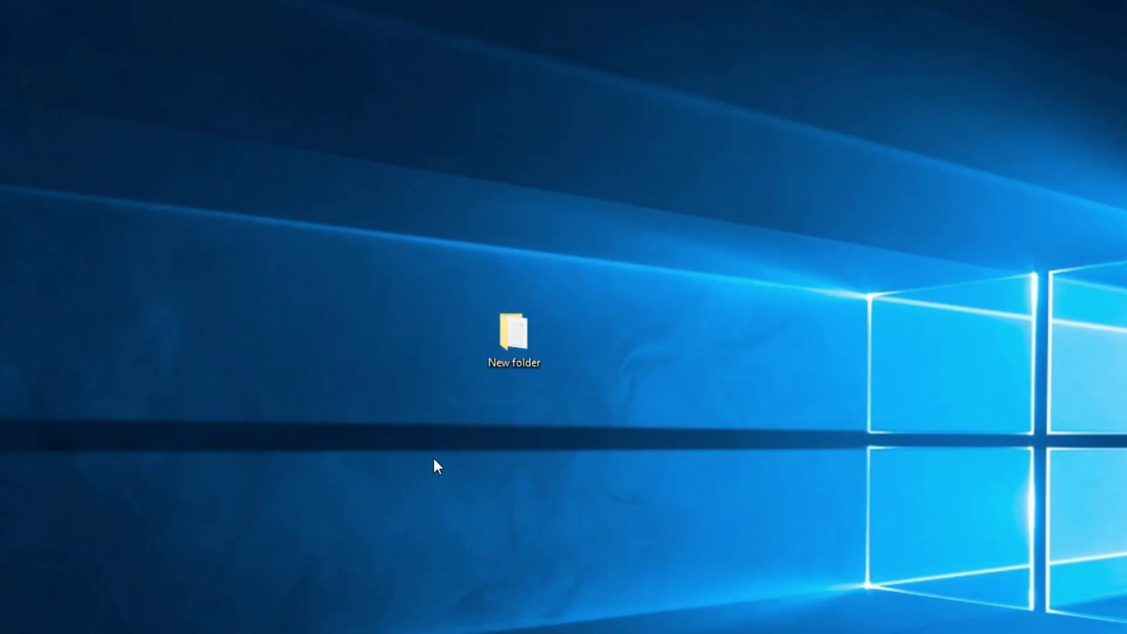
pyautogui.rightClick(519, 335)
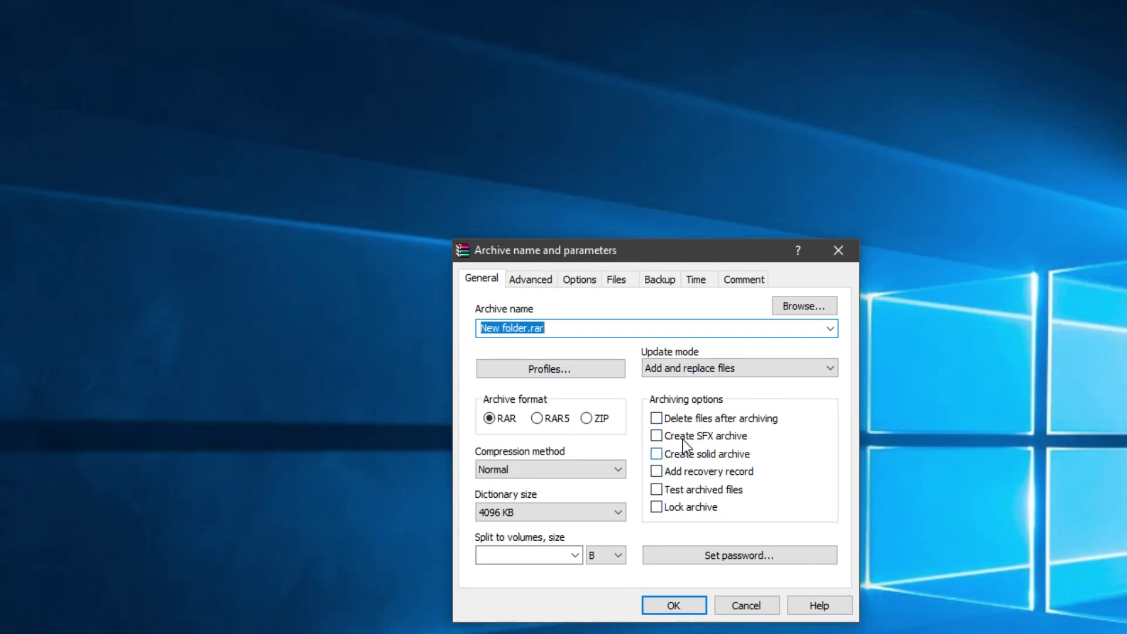
# - Keep Normal compression for New folder.rar and browse for where to save it
pyautogui.click(541, 469)
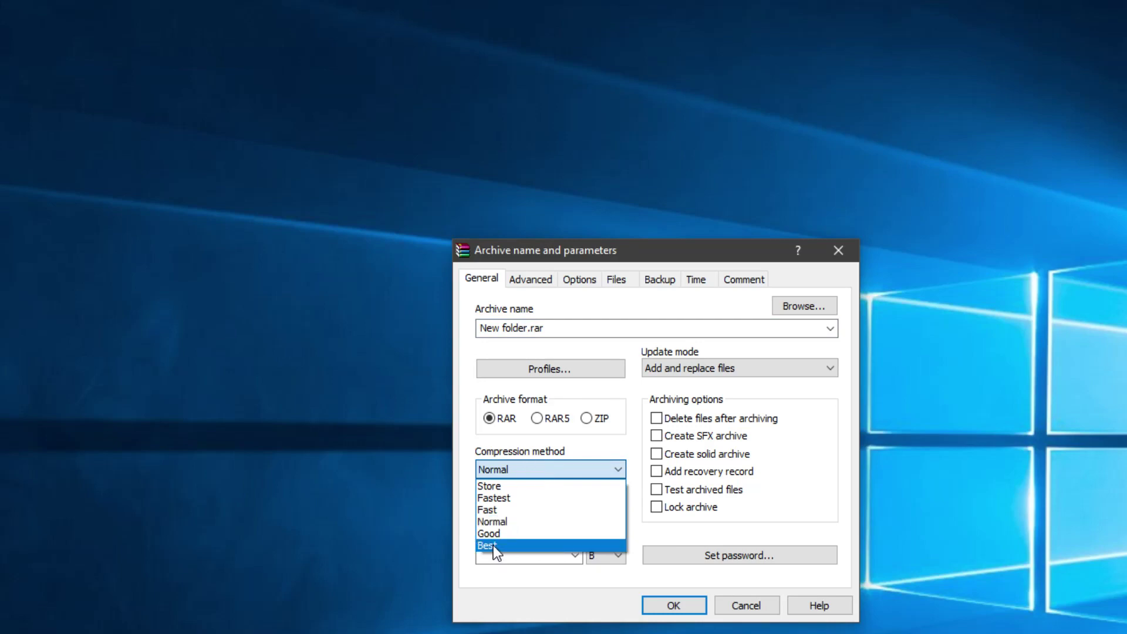
pyautogui.click(547, 447)
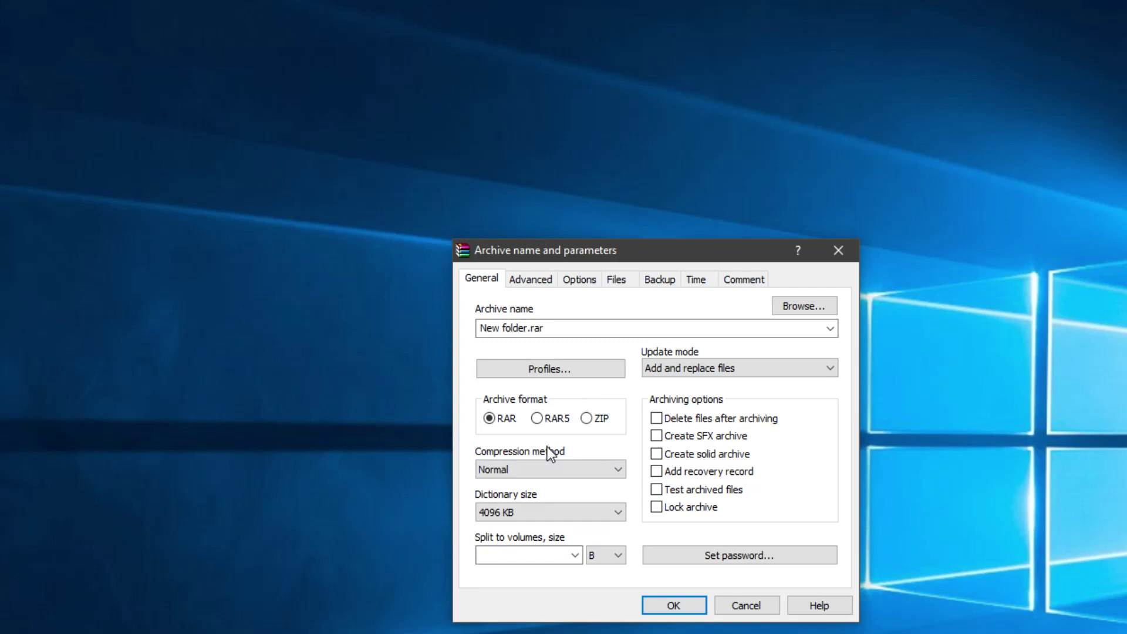
pyautogui.click(520, 469)
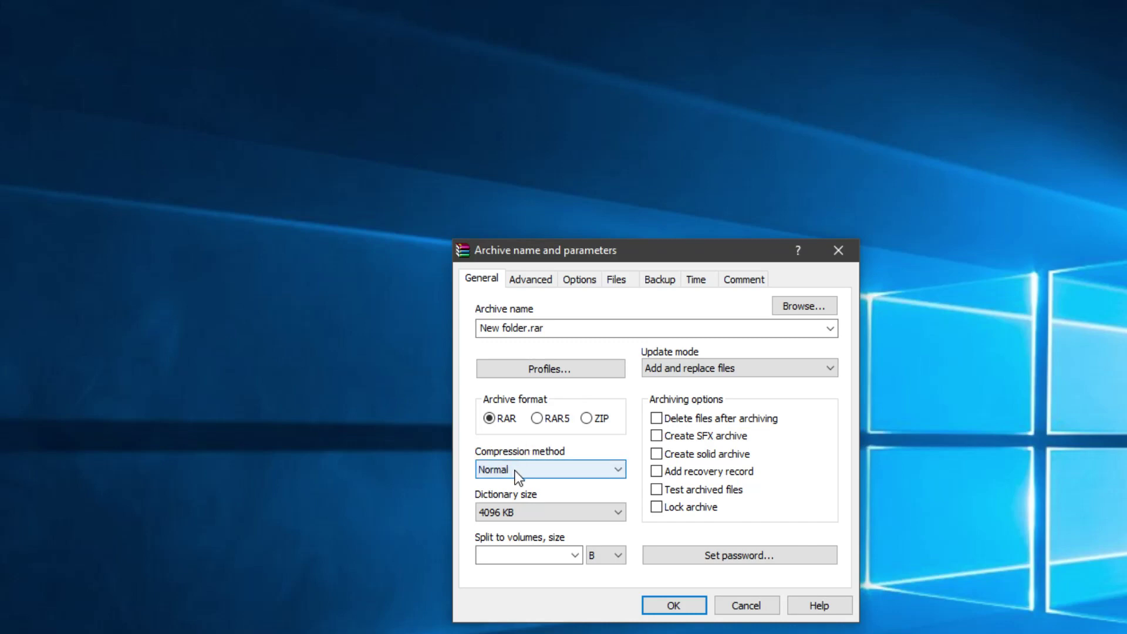
pyautogui.click(509, 451)
pyautogui.click(800, 307)
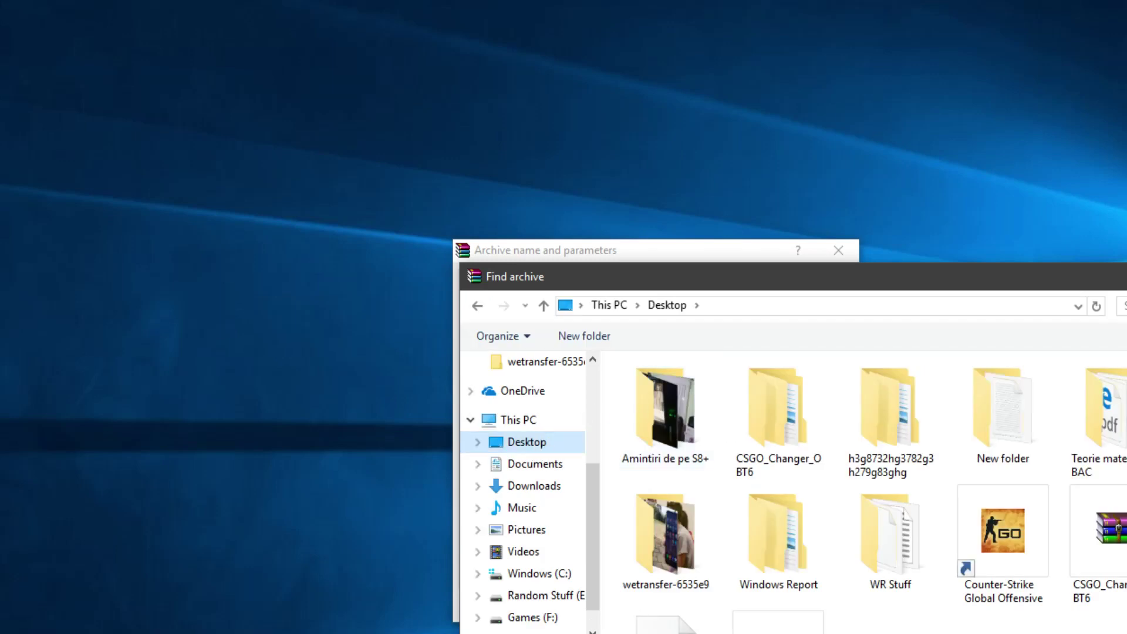
pyautogui.write('test')
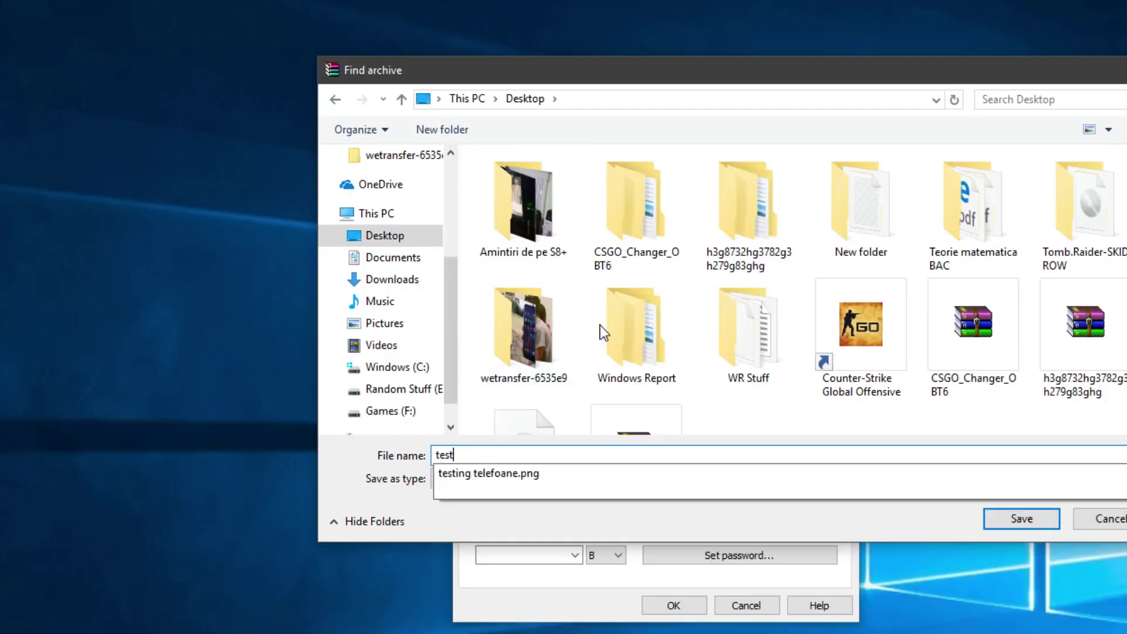
# - Name the archive test on the desktop, skip the password, and create test.rar
pyautogui.press('Return')
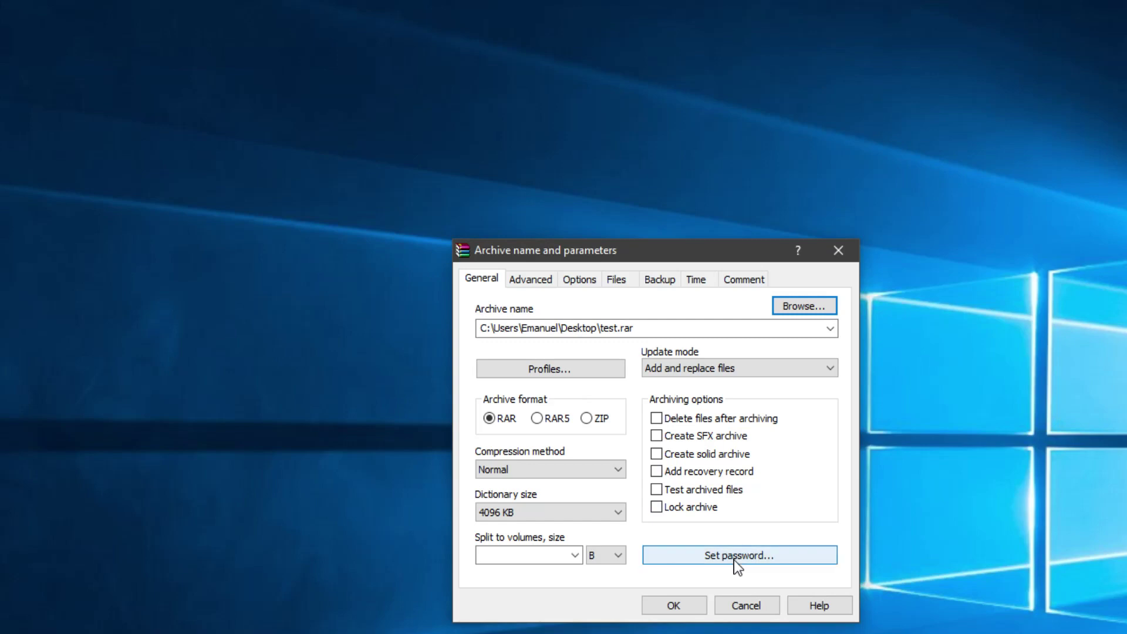
pyautogui.click(733, 555)
pyautogui.moveTo(649, 284); pyautogui.dragTo(963, 282)
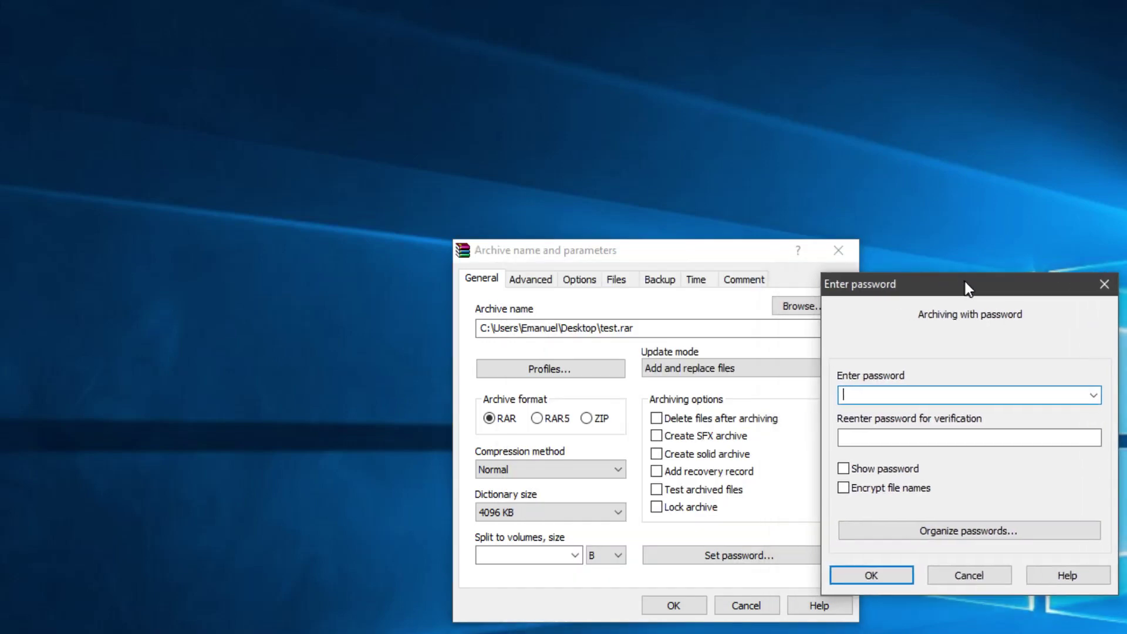
pyautogui.moveTo(963, 281)
pyautogui.mouseDown()
pyautogui.moveTo(987, 270)
pyautogui.moveTo(949, 248)
pyautogui.mouseUp()
pyautogui.click(944, 547)
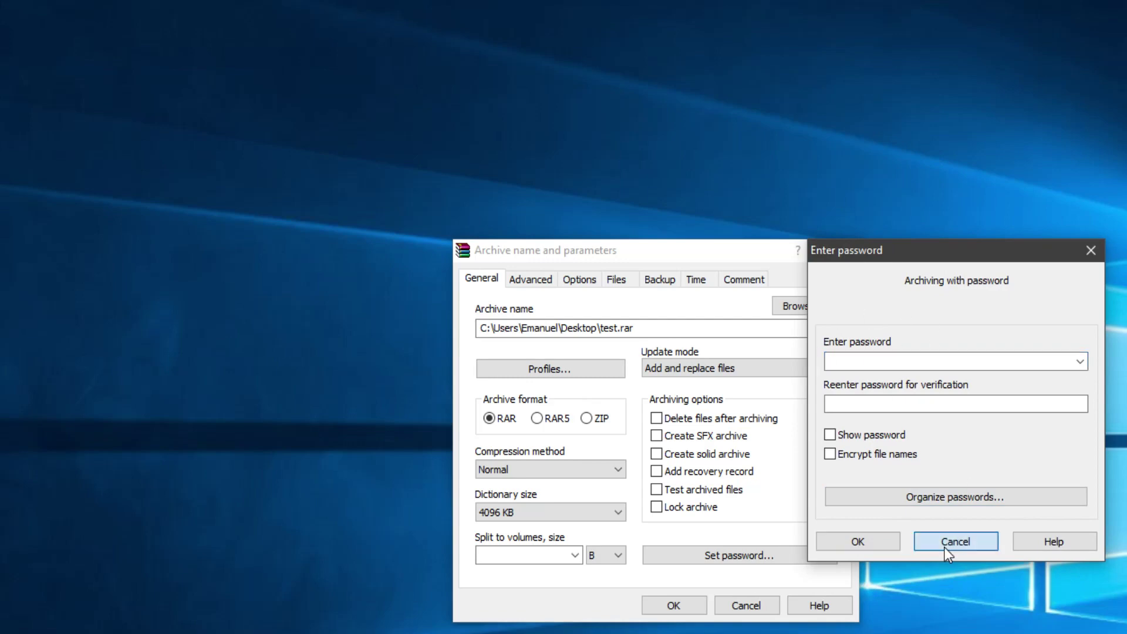
pyautogui.click(674, 605)
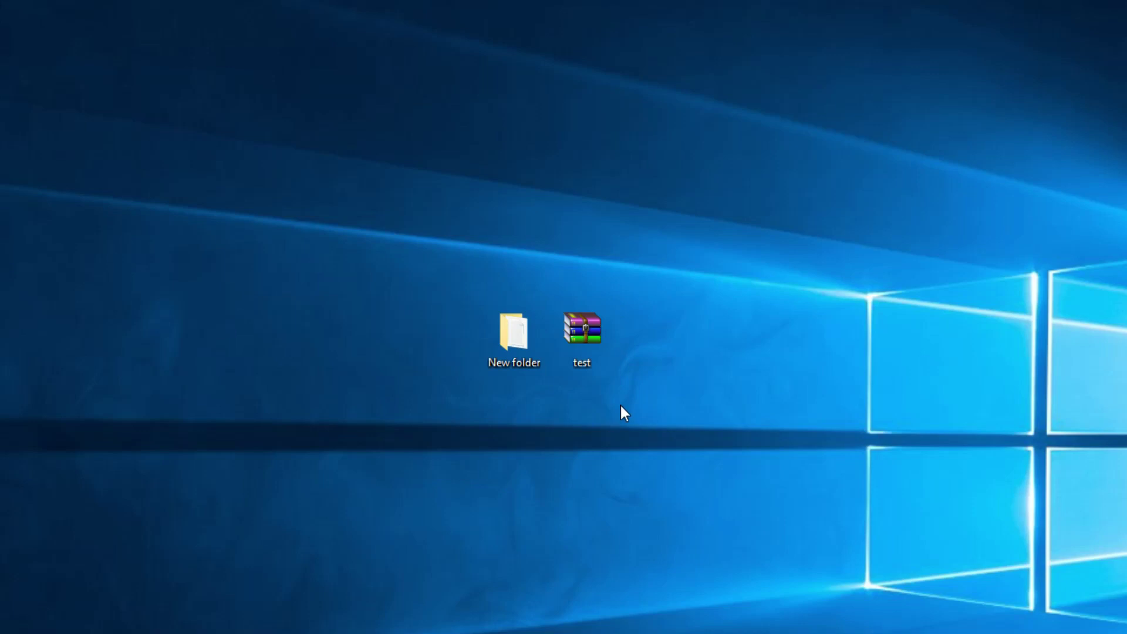
pyautogui.rightClick(519, 336)
pyautogui.press('r')
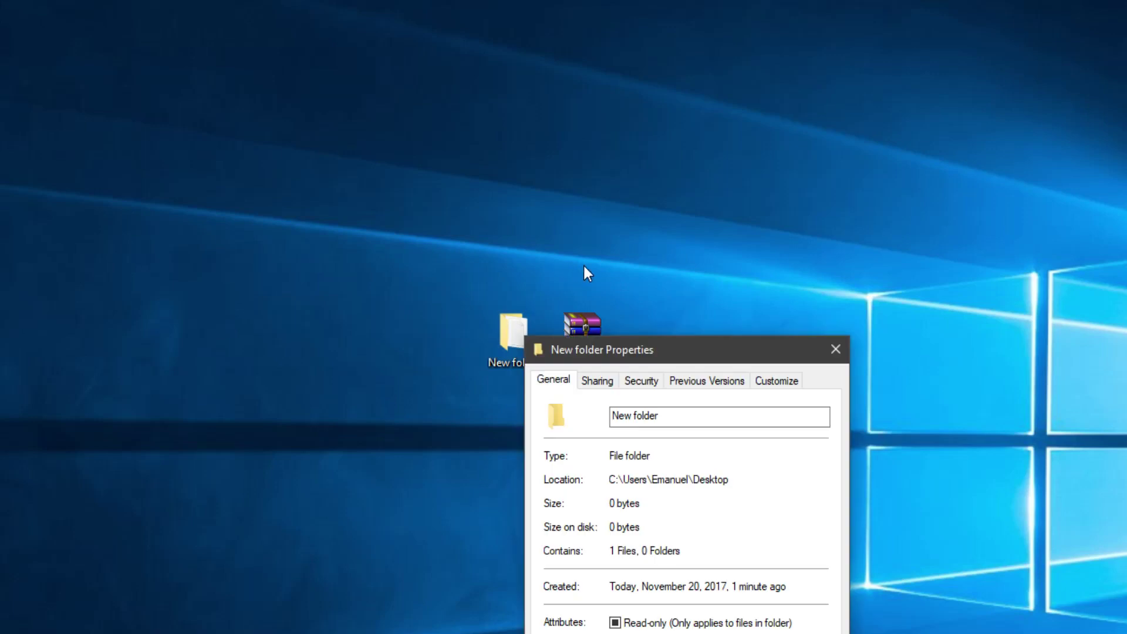
pyautogui.click(831, 349)
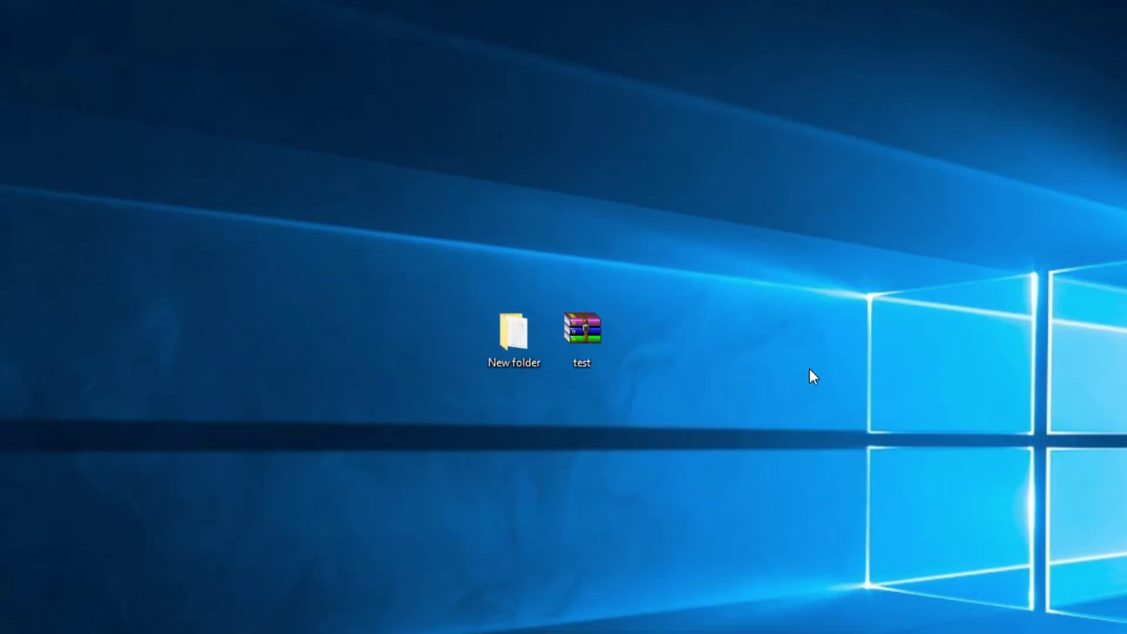
pyautogui.click(583, 338)
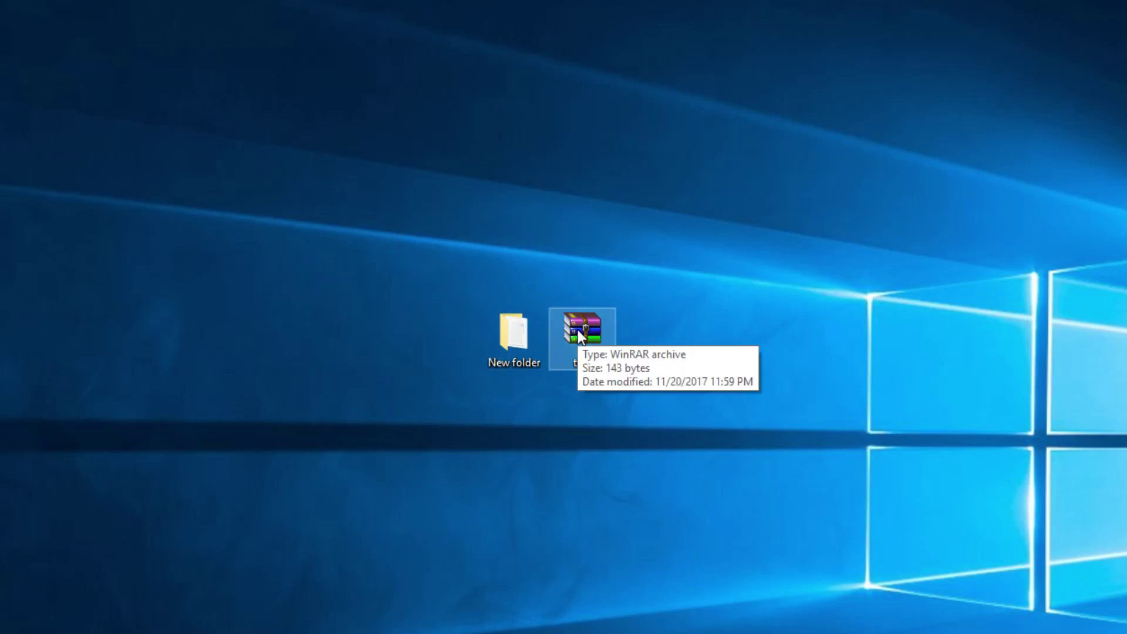
pyautogui.doubleClick(577, 330)
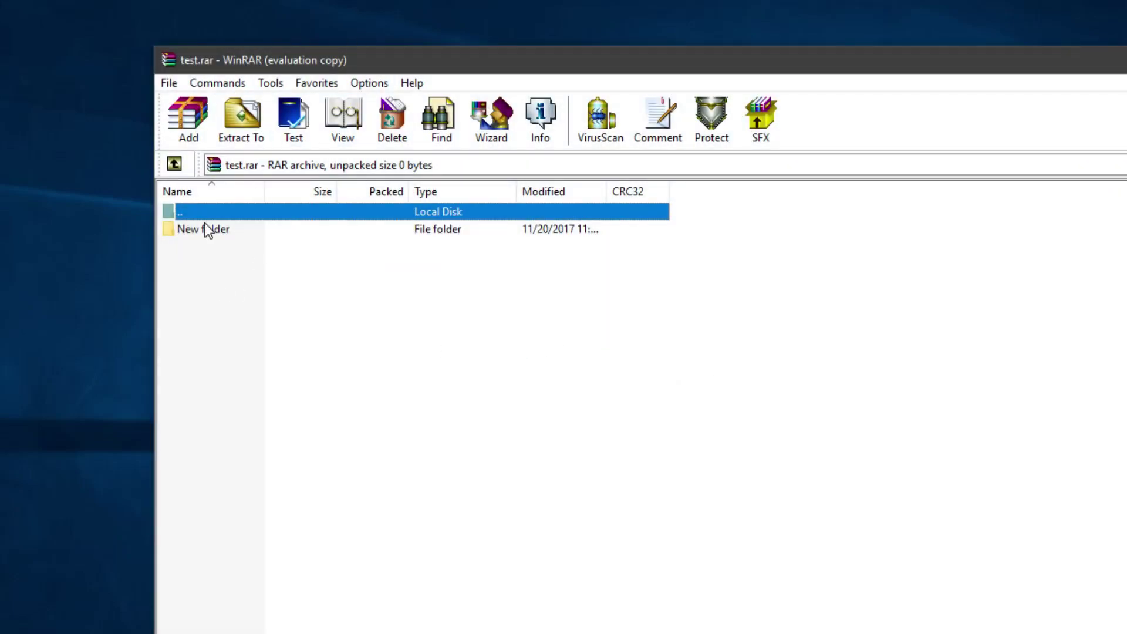
# - Drag New folder from test.rar onto the desktop, then cancel replacing the existing text document
pyautogui.click(225, 229)
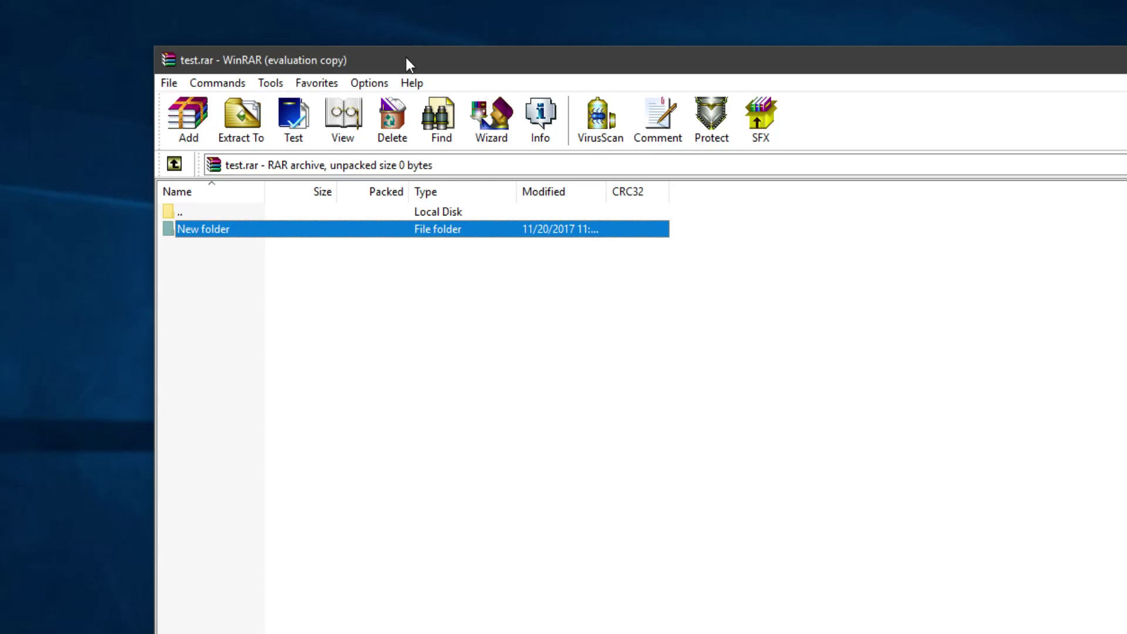
pyautogui.moveTo(406, 58); pyautogui.dragTo(872, 94)
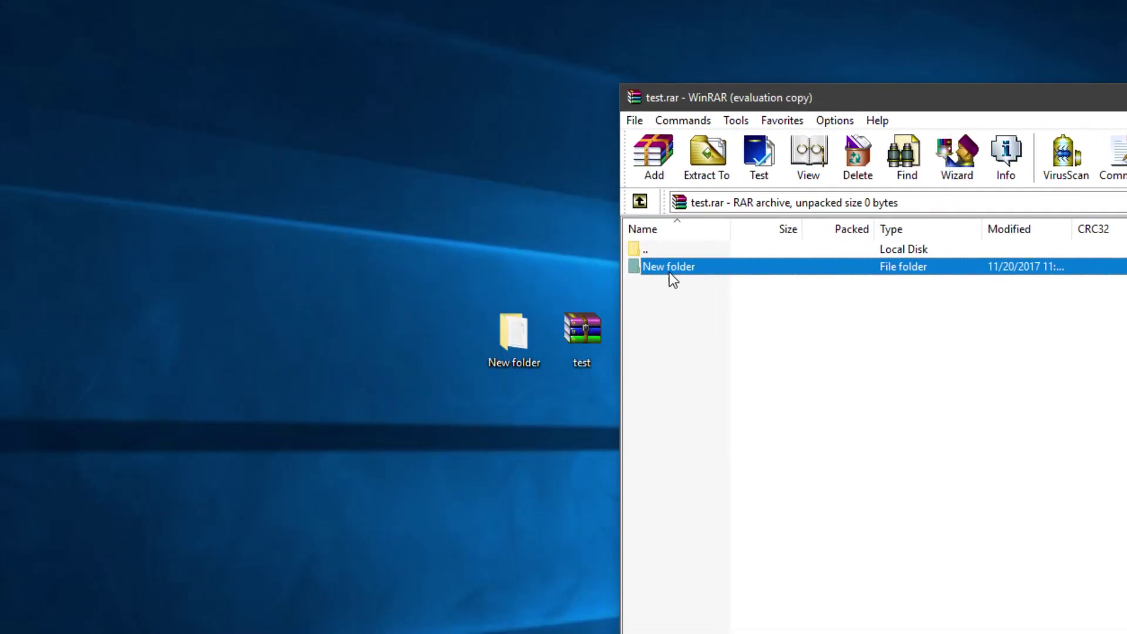
pyautogui.moveTo(403, 239); pyautogui.dragTo(372, 228)
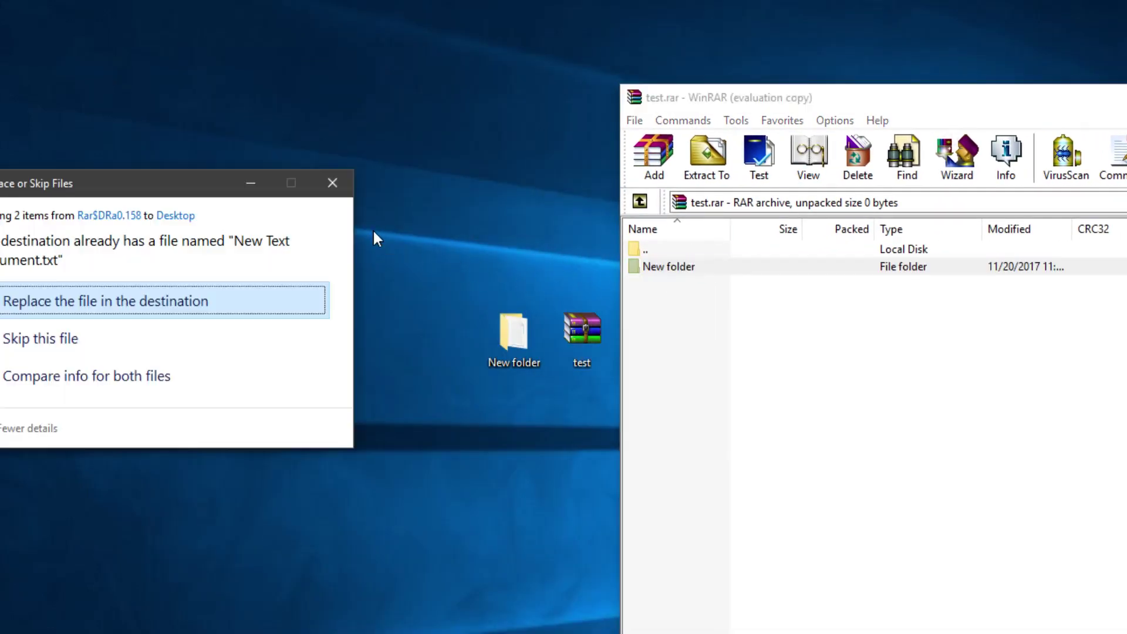
pyautogui.moveTo(161, 180); pyautogui.dragTo(506, 162)
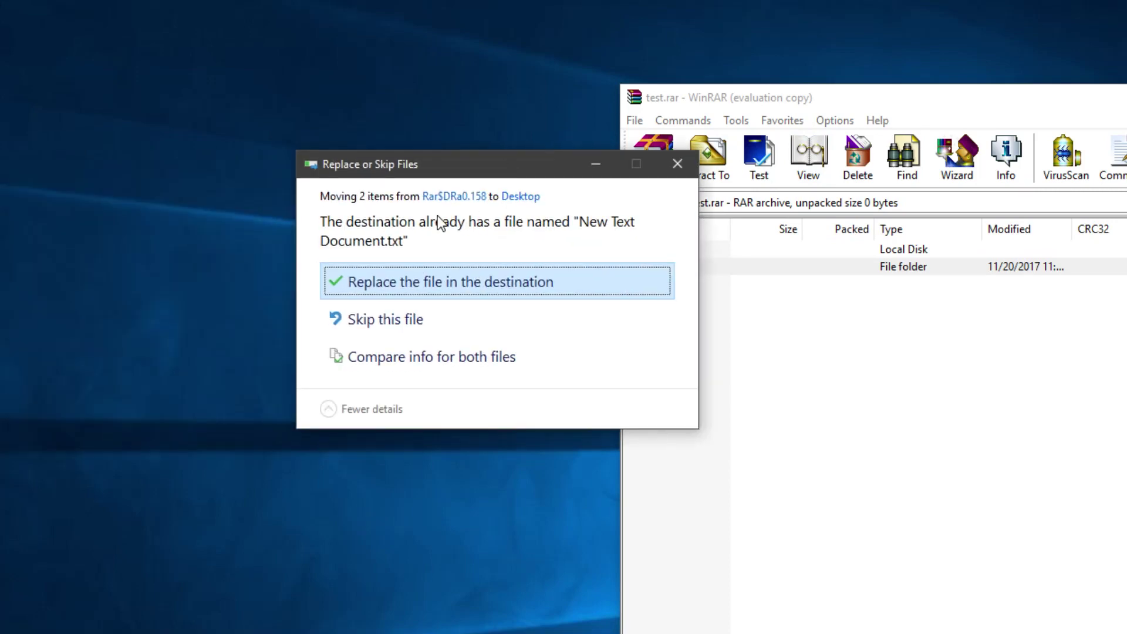
pyautogui.click(678, 165)
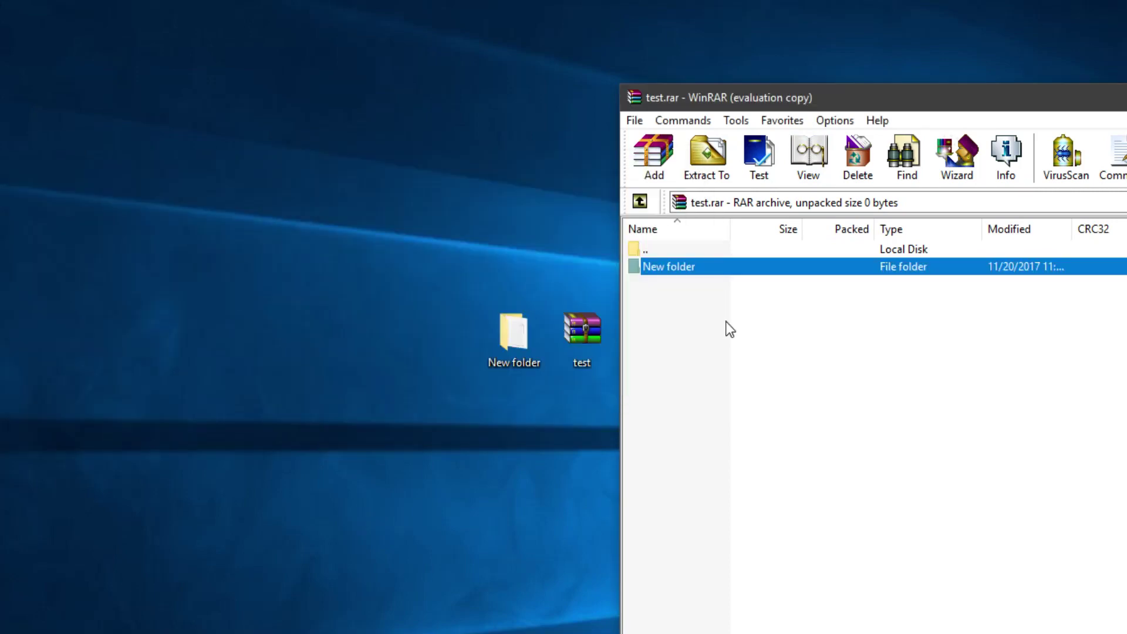
pyautogui.click(726, 323)
# - Bring up the Extract To options for test.rar
pyautogui.click(714, 168)
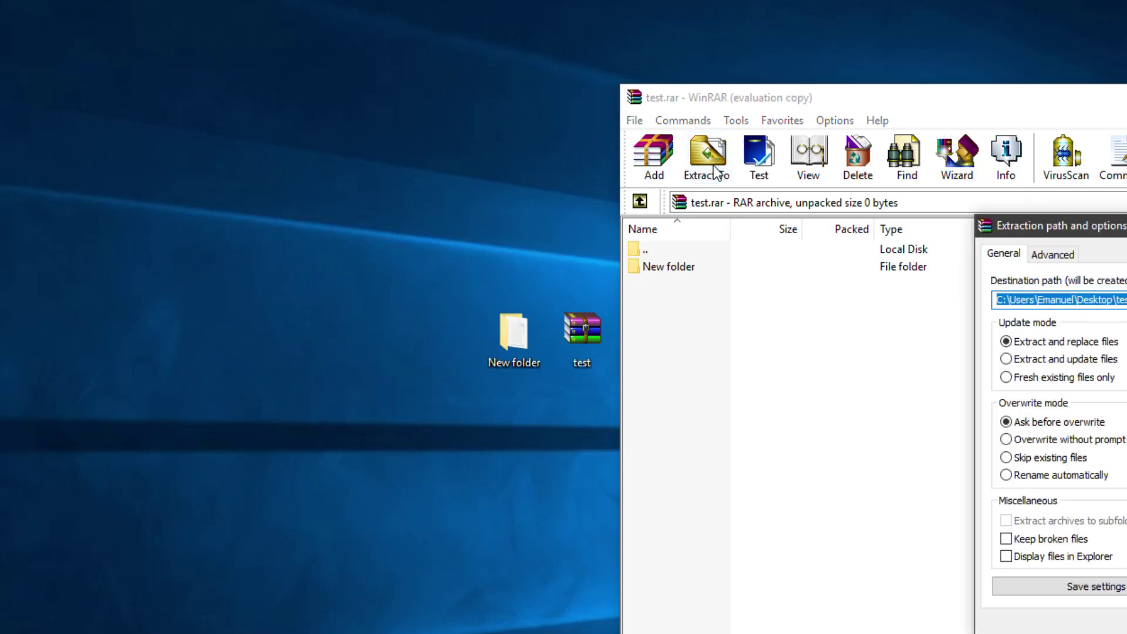